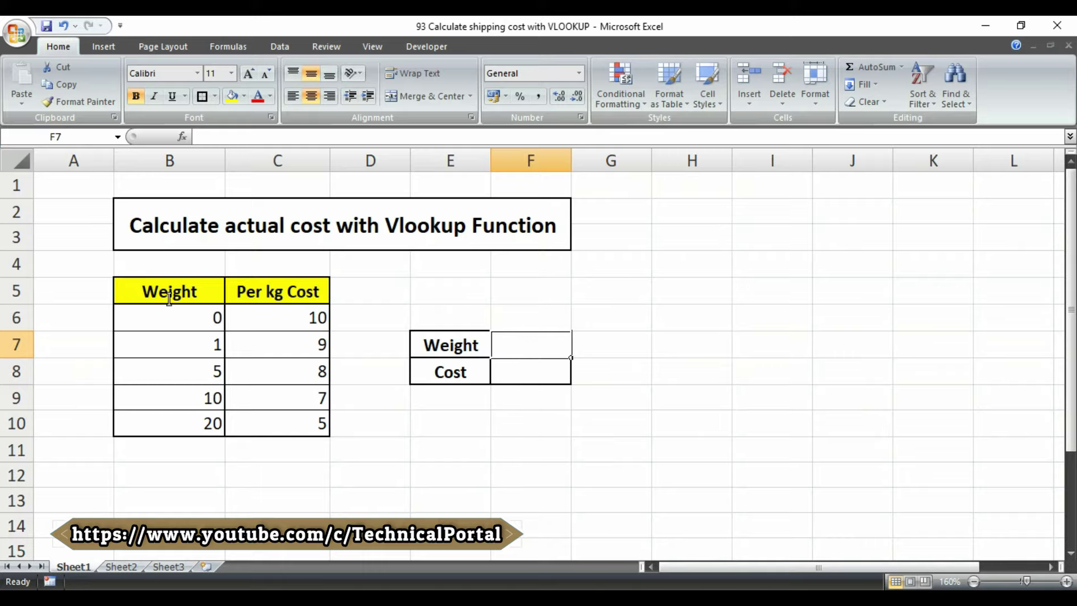
- Select cell F8, where the Cost formula will go
click(540, 377)
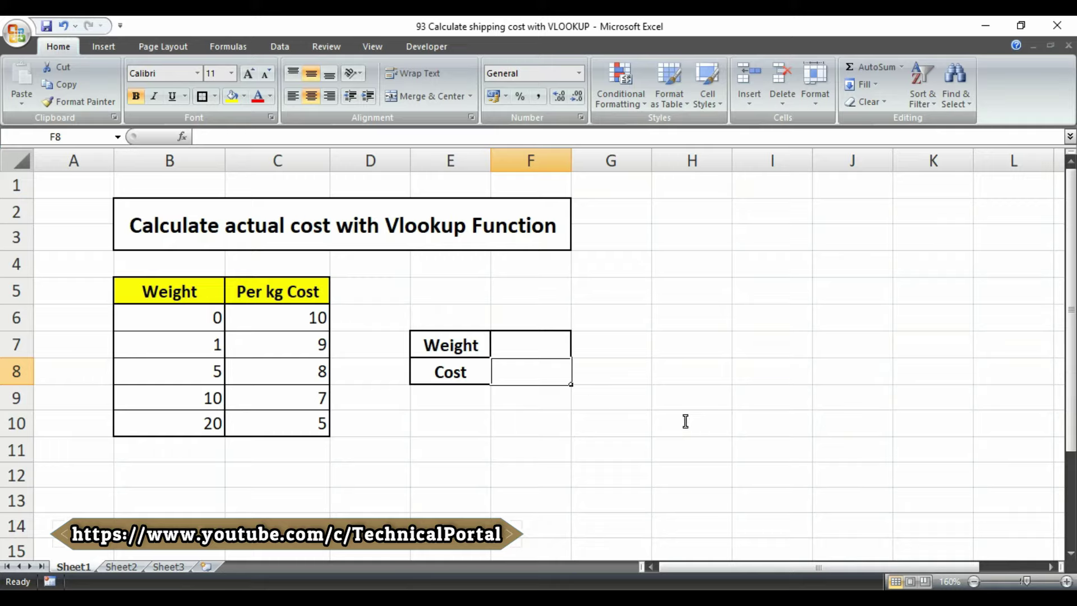
- Begin =VLOOKUP( in F8 with the weight in F7 as the lookup value
text(=vloo)
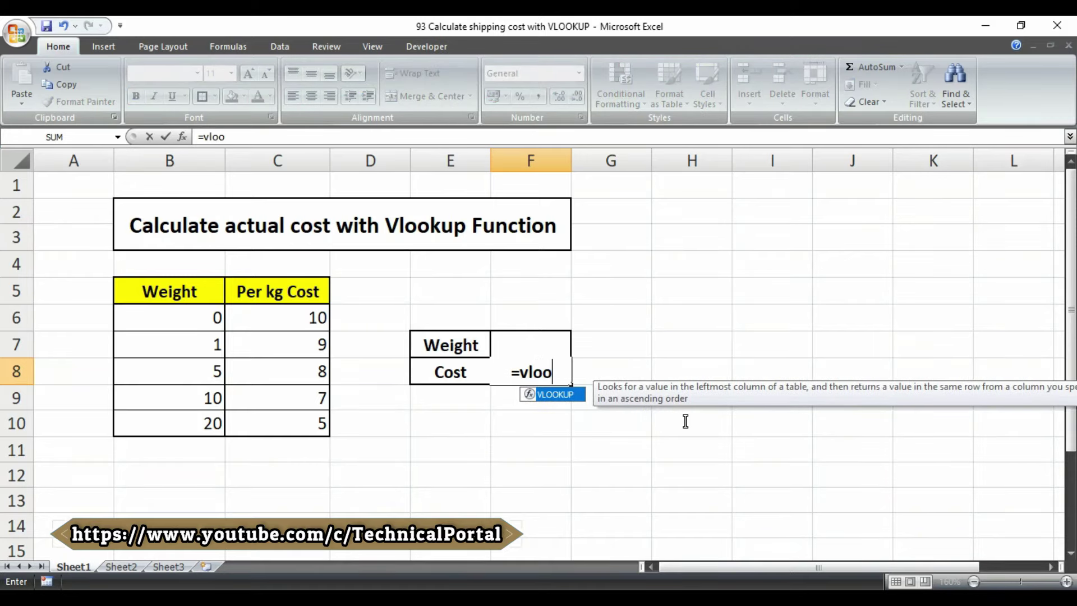
key(Tab)
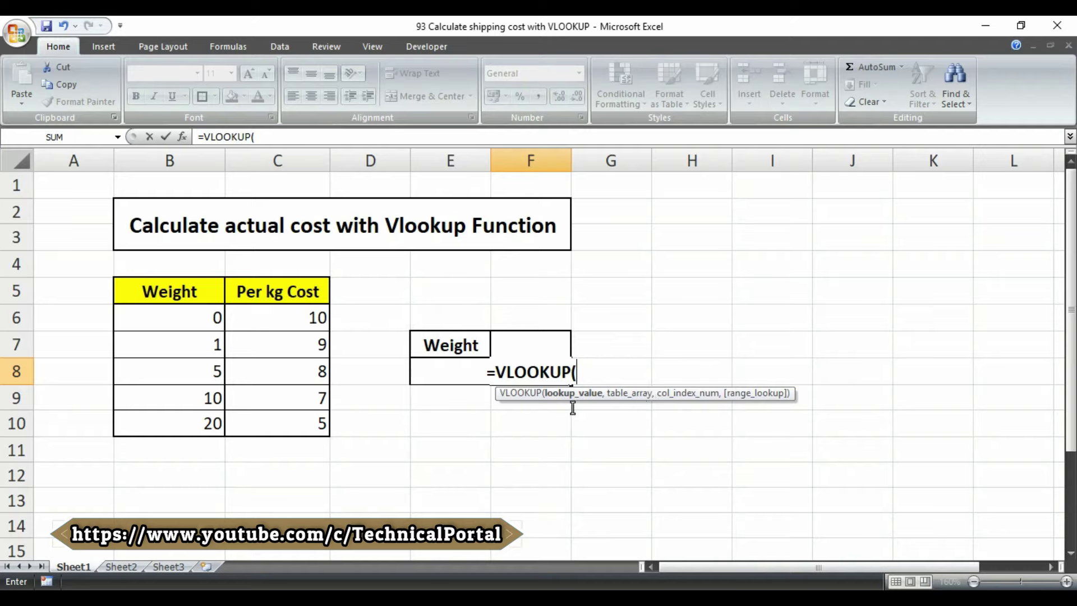
click(539, 342)
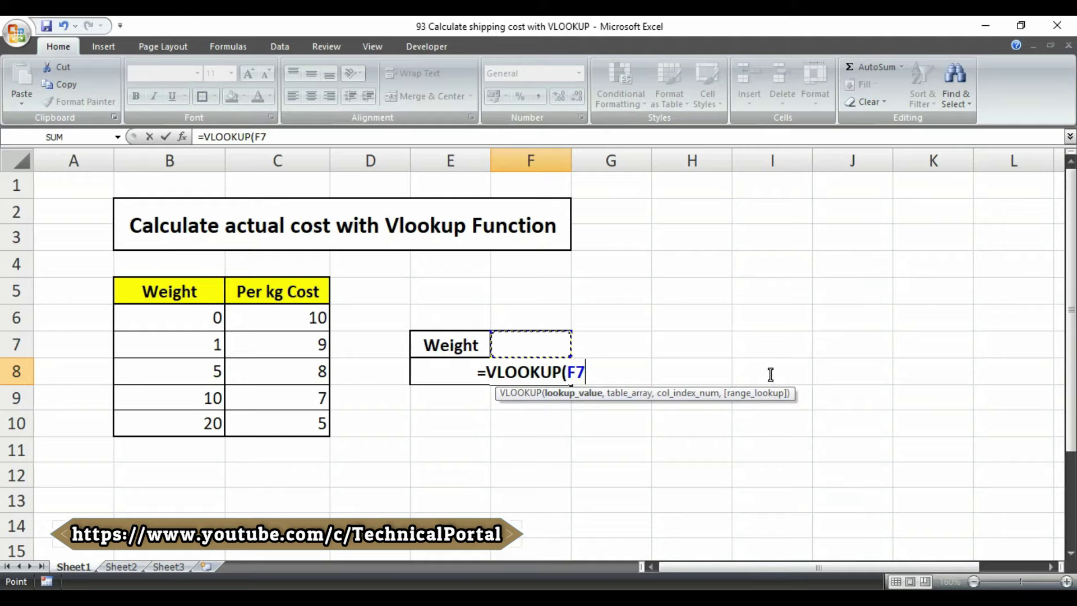
text(,)
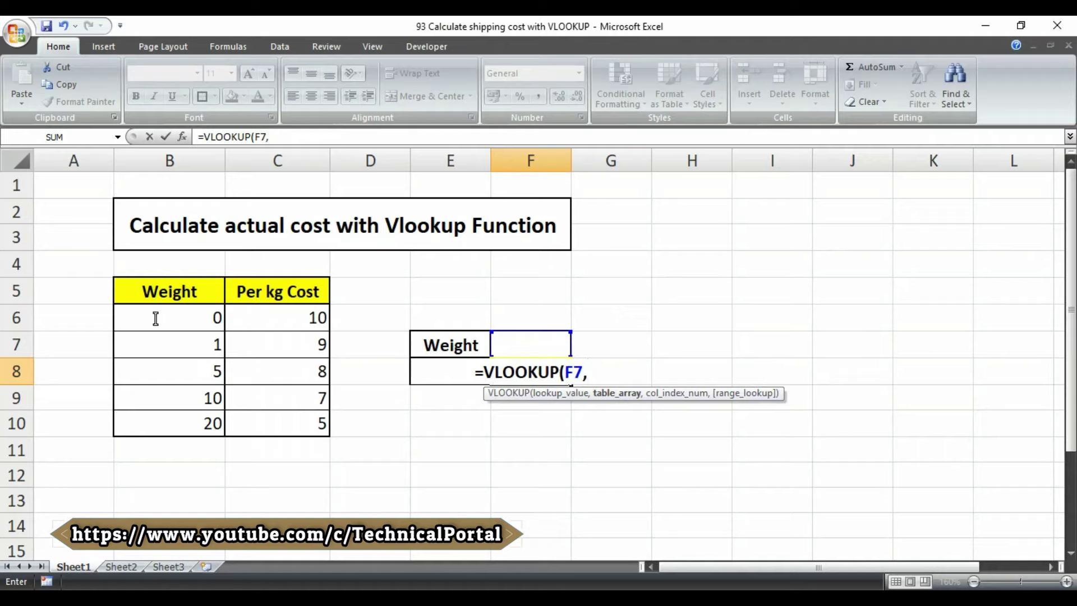
- Add the absolute rate table range $B$6:$C$10 as the VLOOKUP table array
drag(156, 318, 308, 427)
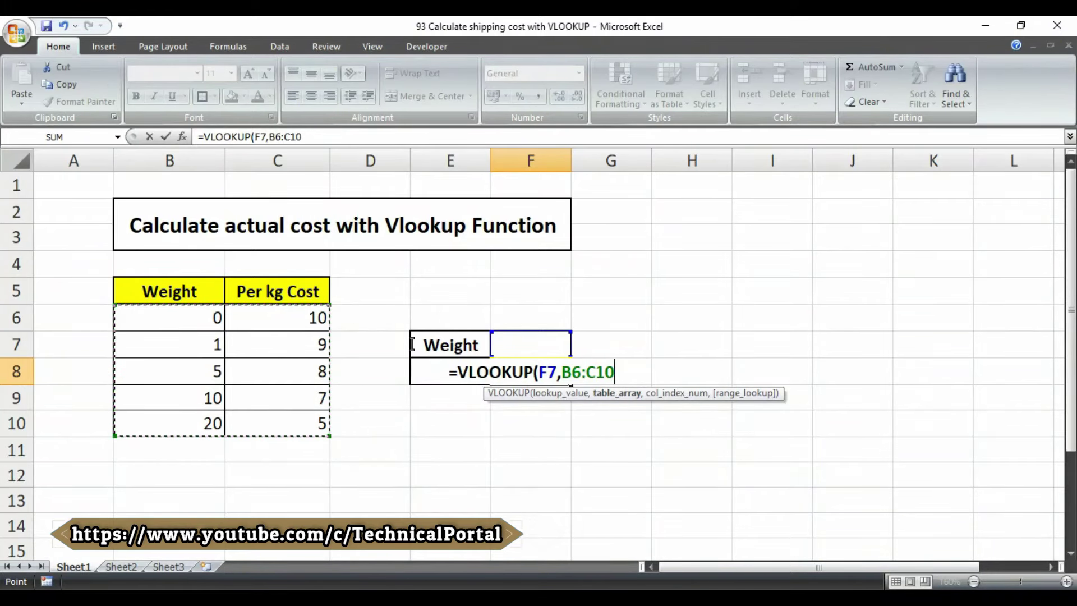
key(F4)
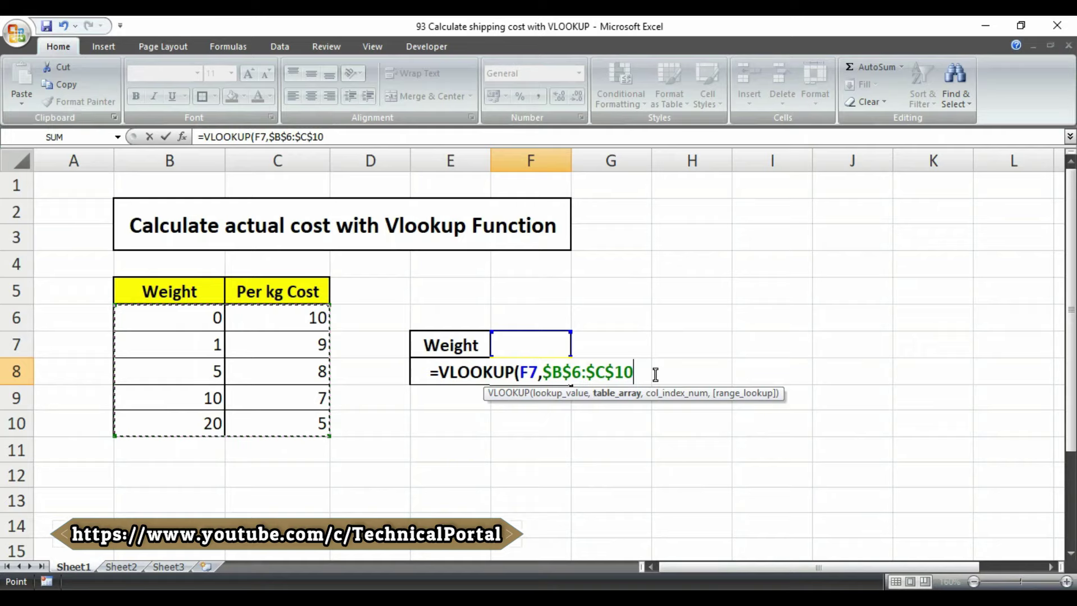
text(,)
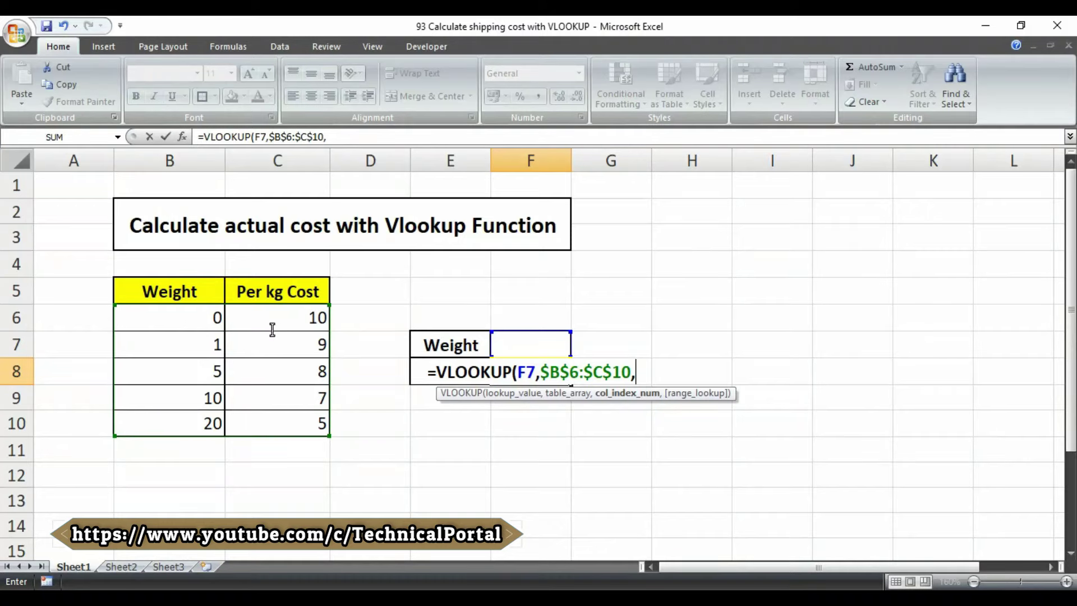
- Finish the lookup with column index 2 and approximate match 1, then close the parenthesis
text(2,)
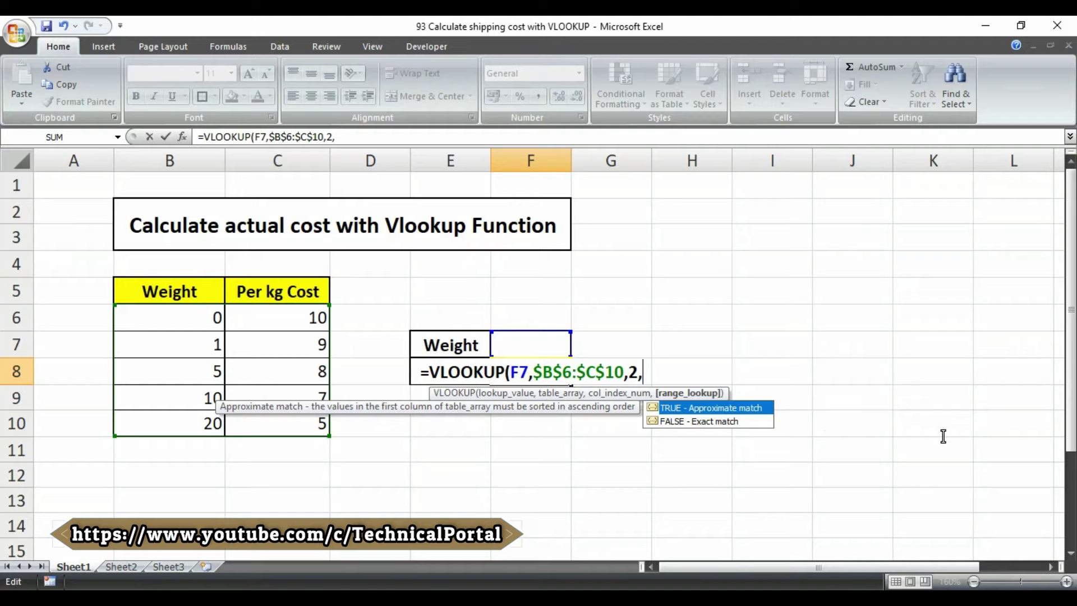
text(true)
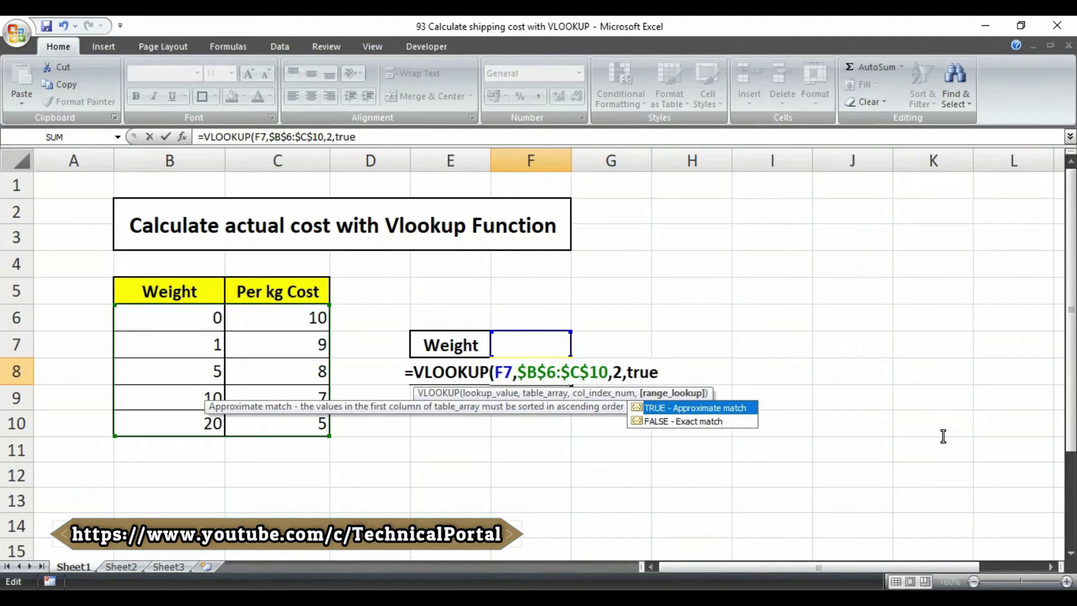
key(BackSpace)
key(BackSpace)
key(BackSpace)
key(BackSpace)
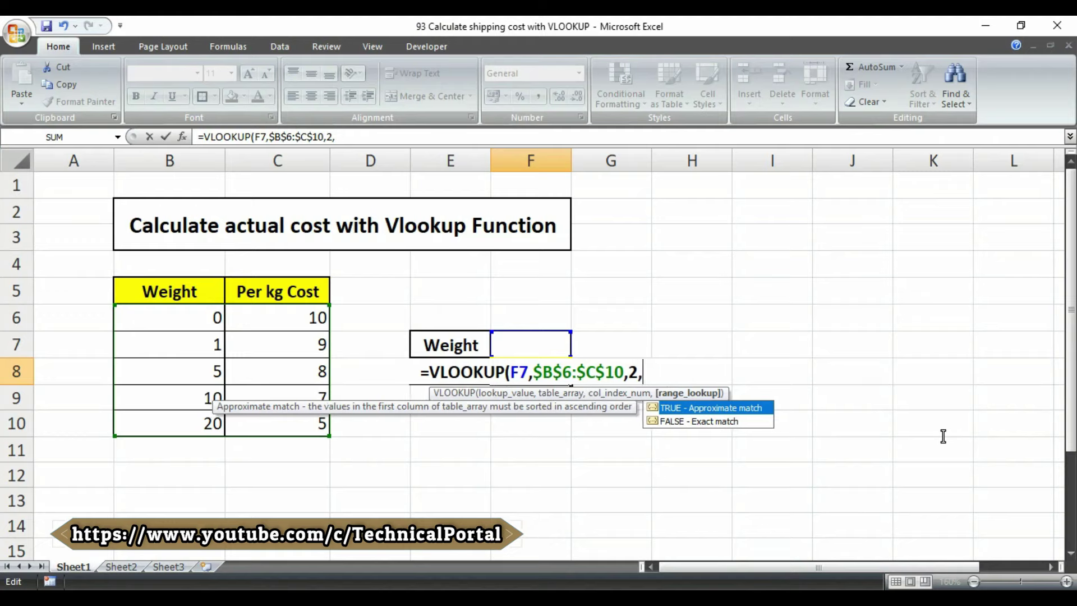
text(1)
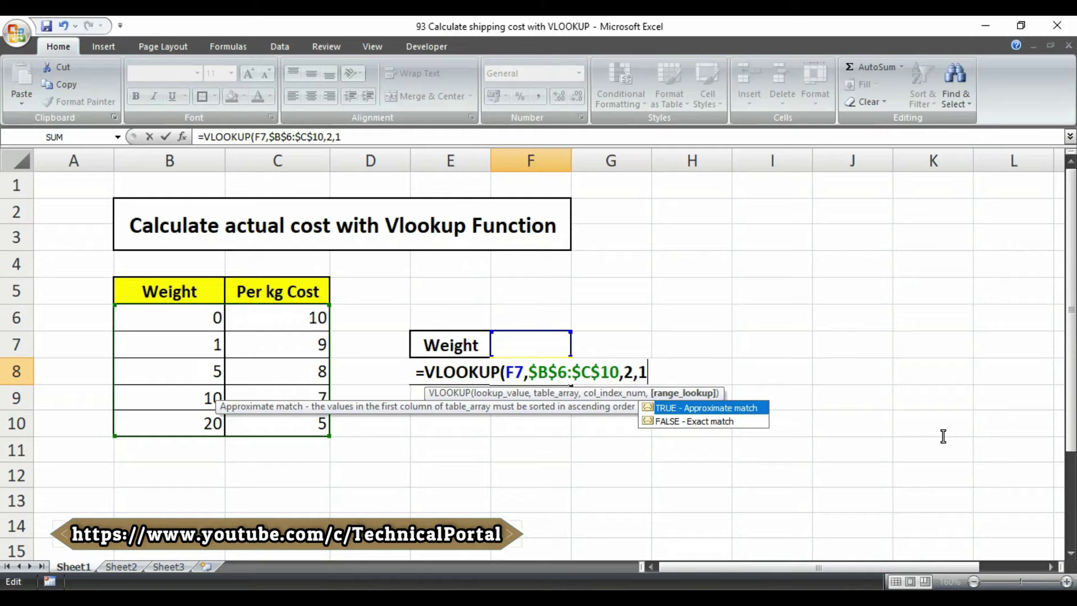
text())
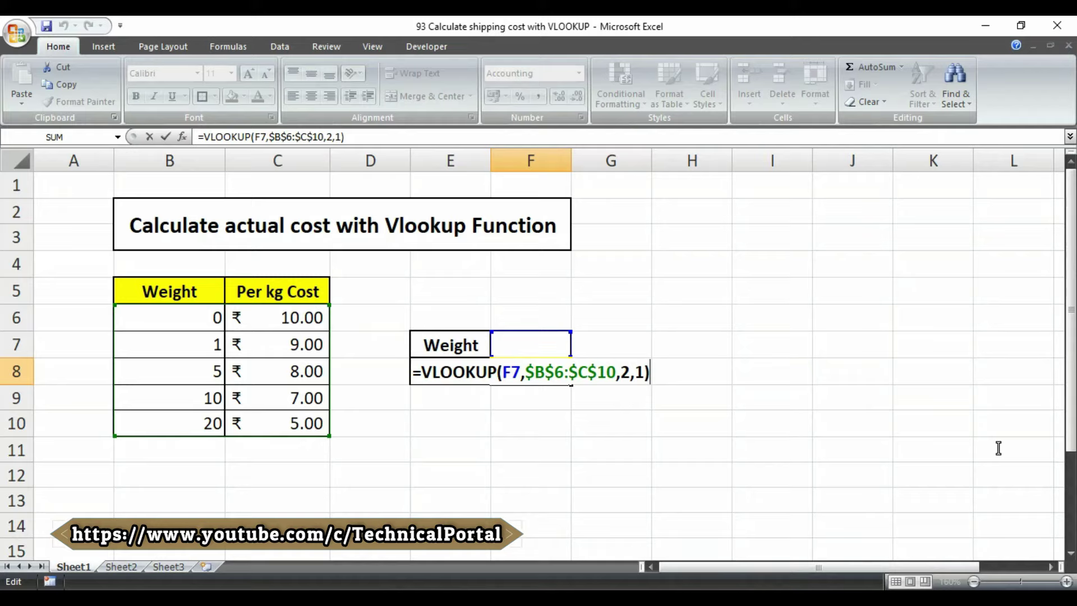
- Multiply the lookup by F7 and enter =VLOOKUP(F7,$B$6:$C$10,2,1)*F7 in F8
text(*)
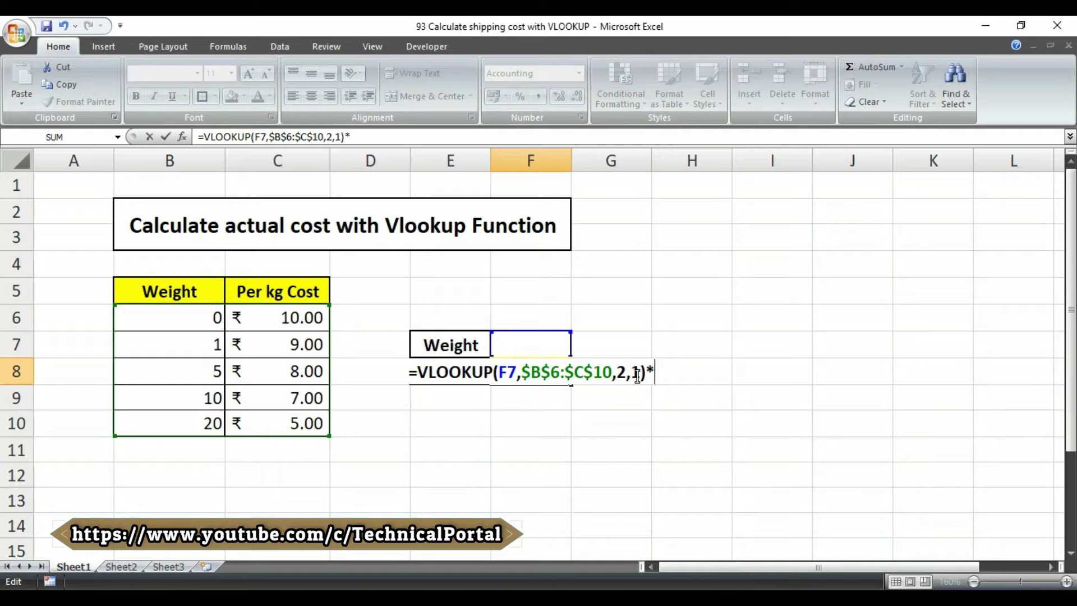
click(523, 343)
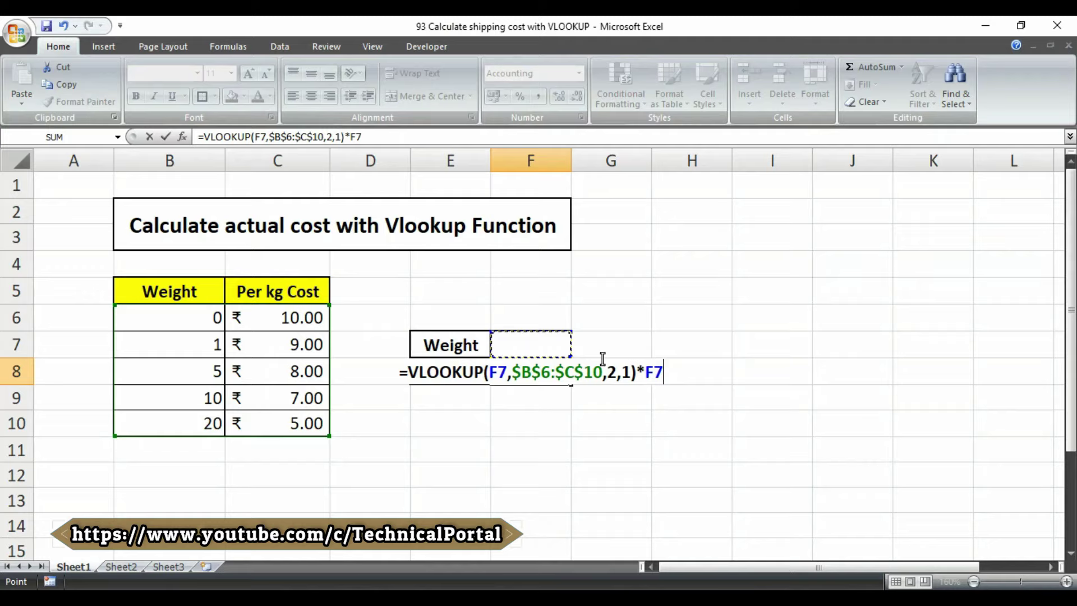
key(Return)
- Enter 5 in the Weight cell F7 so the Cost shows ₹ 40.00
key(Up)
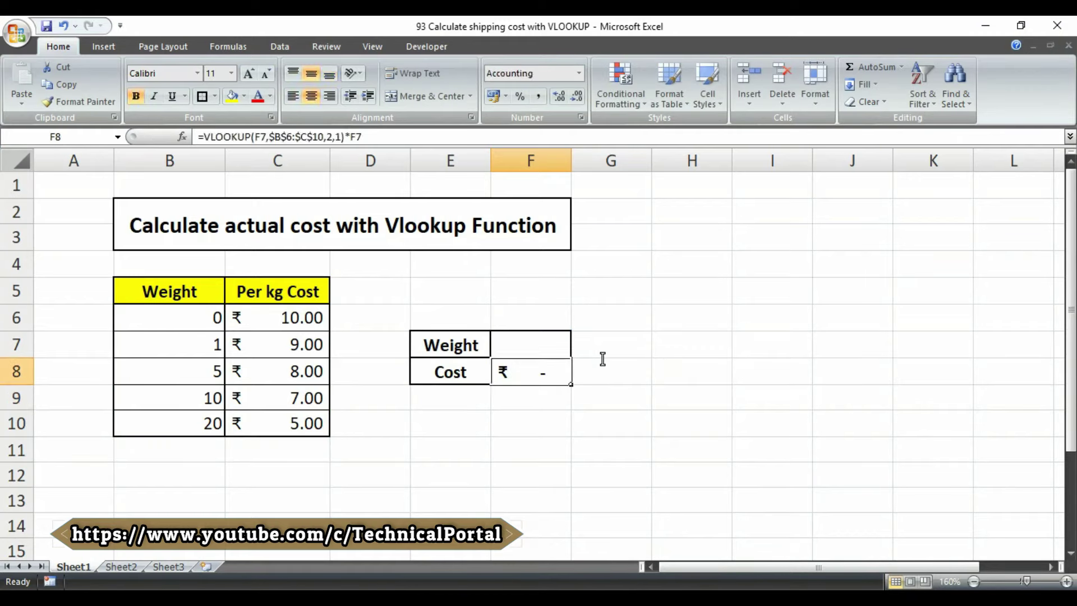
click(542, 349)
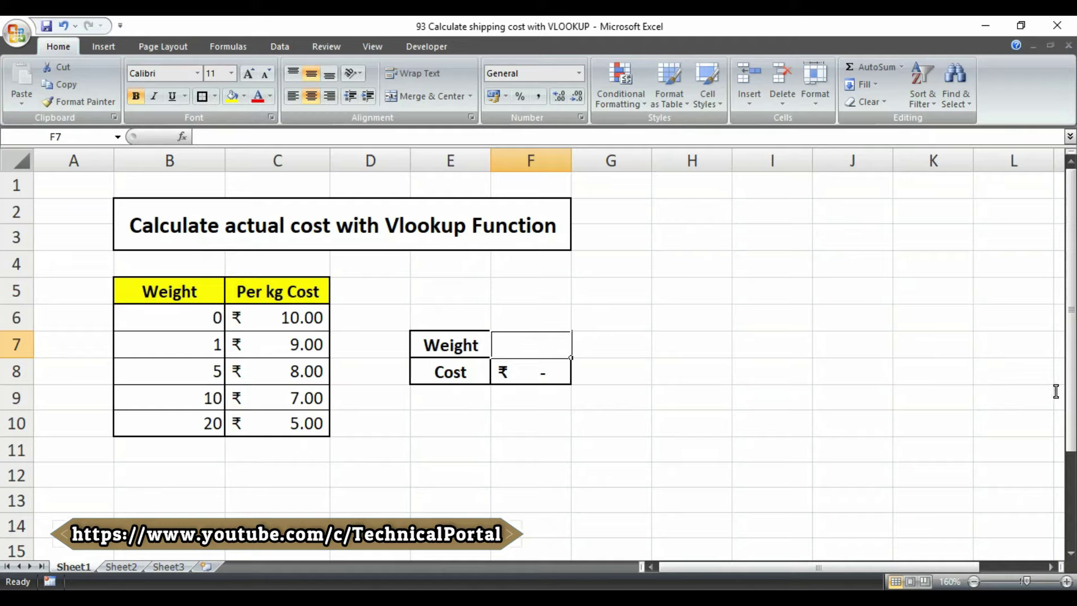
text(5)
key(Return)
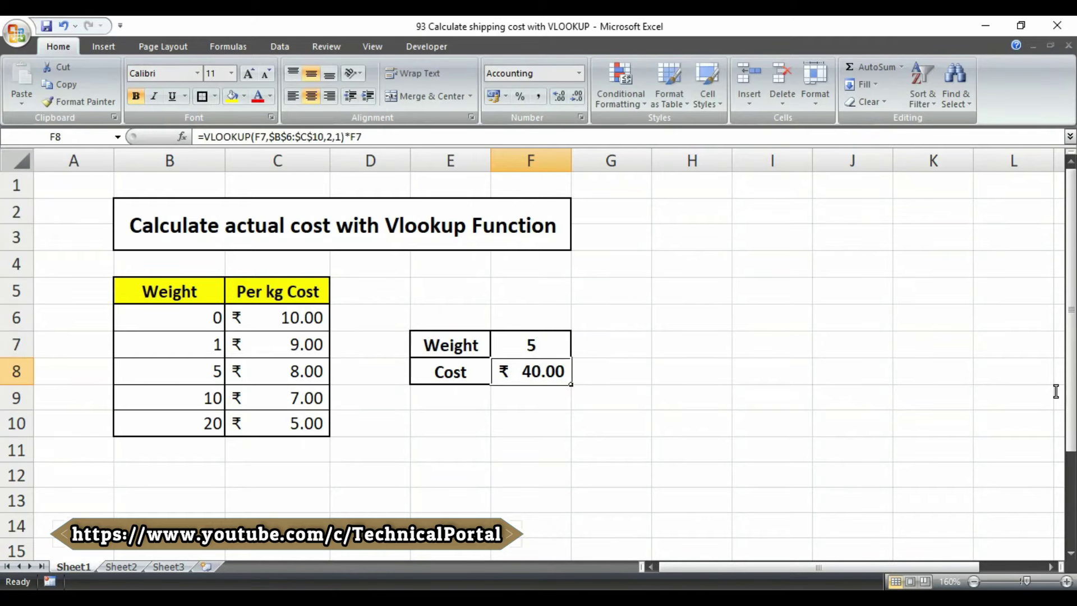
key(Down)
key(Up)
- Change the weight in F7 to 5.72, making the Cost ₹ 45.76
click(548, 348)
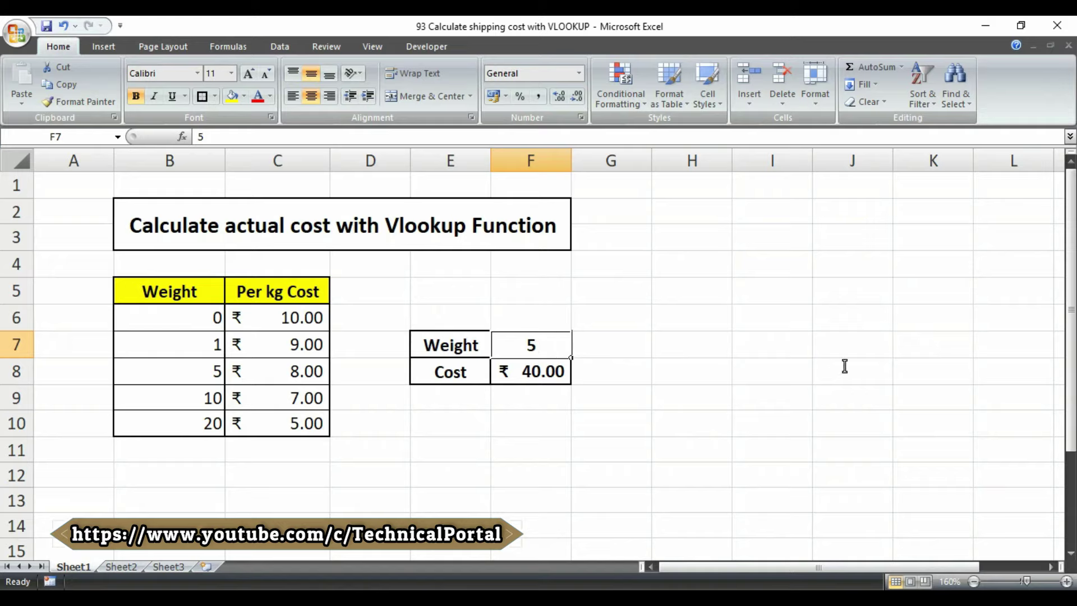
text(5)
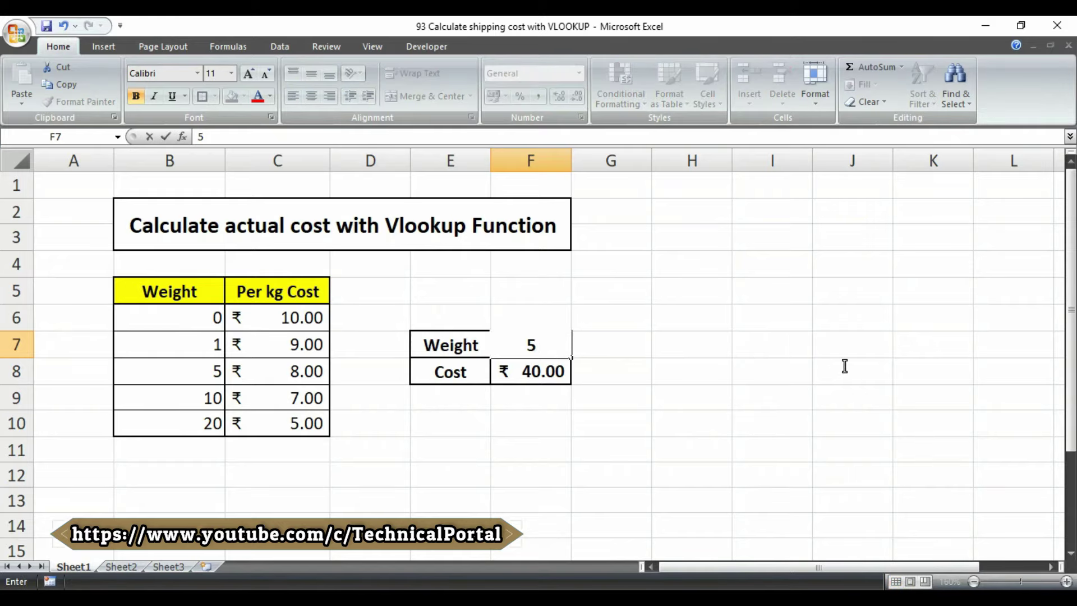
text(.72)
key(Return)
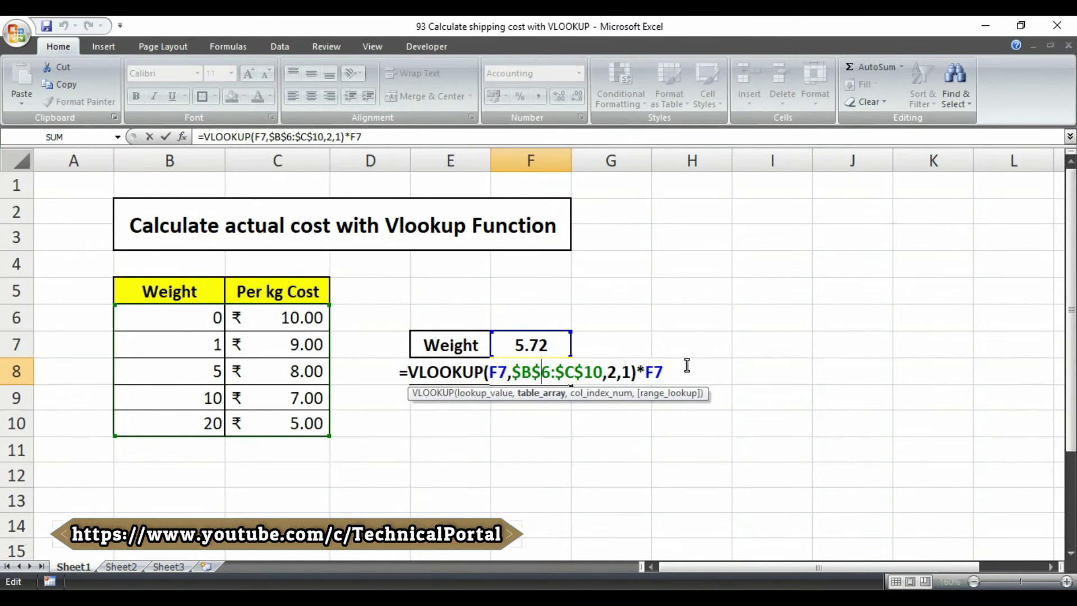
click(455, 367)
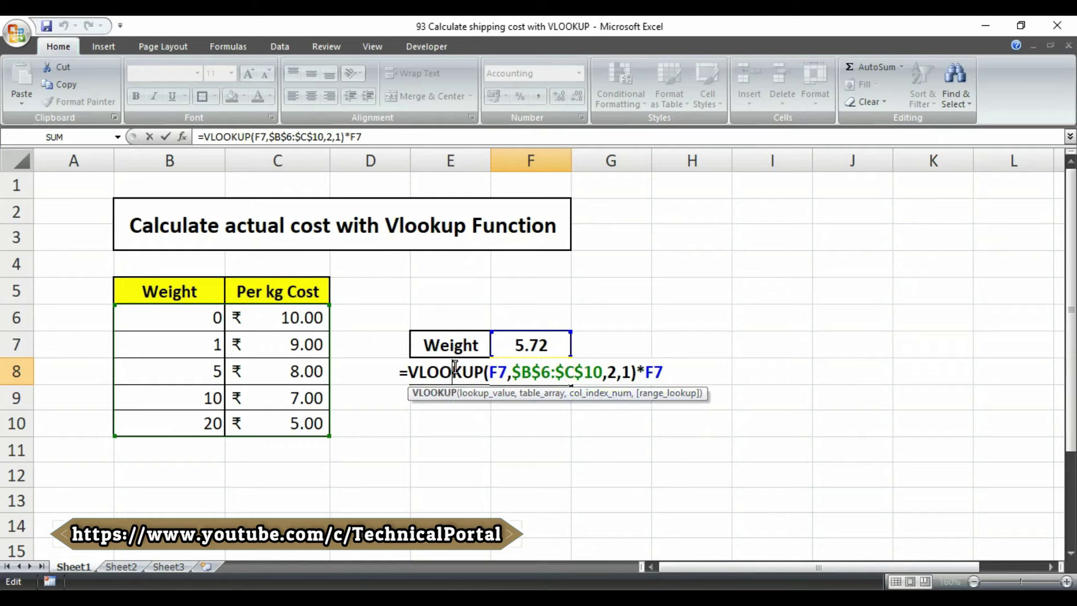
click(621, 371)
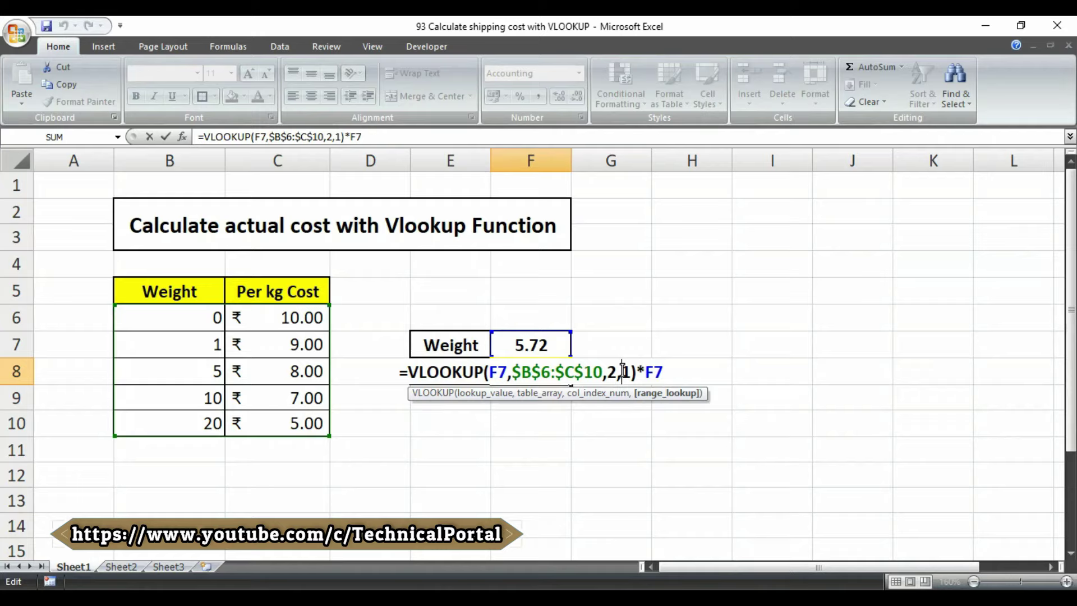